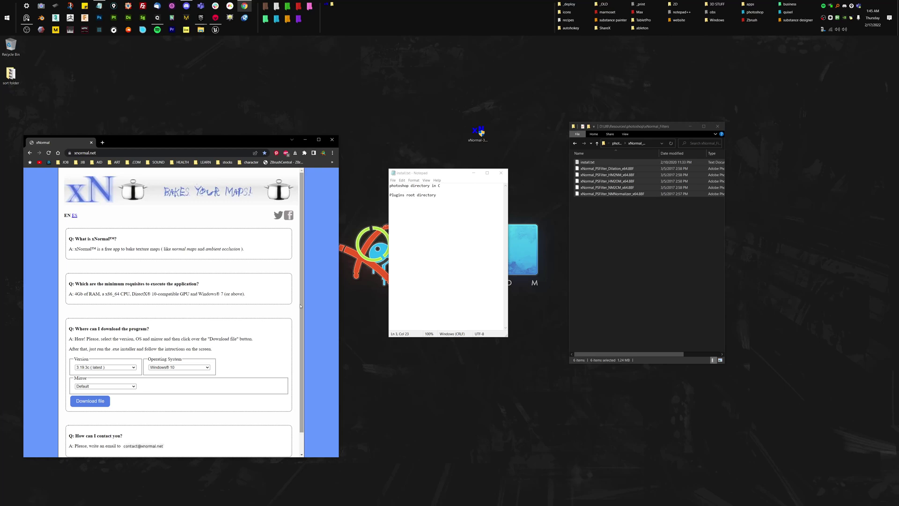
# Highlight the xnormal.net address, then move the Notepad notes lower and the installer icon left
pyautogui.click(116, 150)
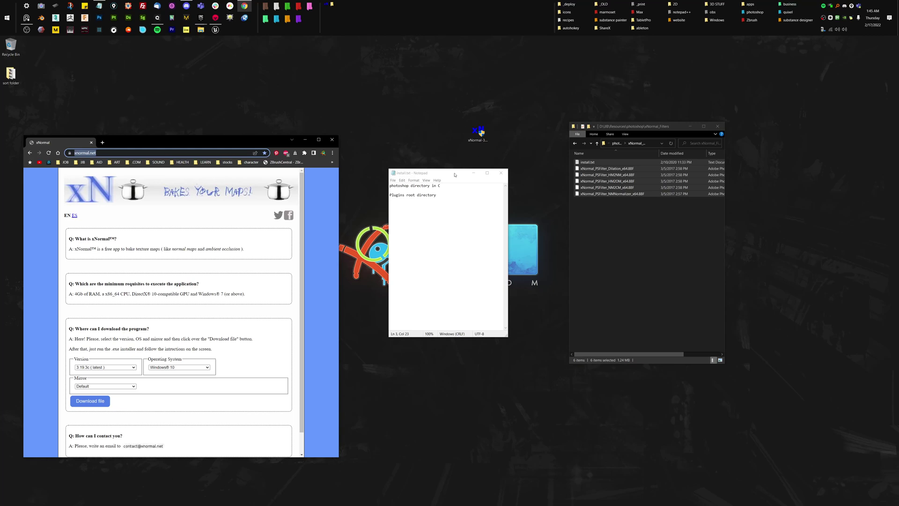
pyautogui.moveTo(454, 175); pyautogui.dragTo(461, 249)
pyautogui.moveTo(478, 133); pyautogui.dragTo(400, 124)
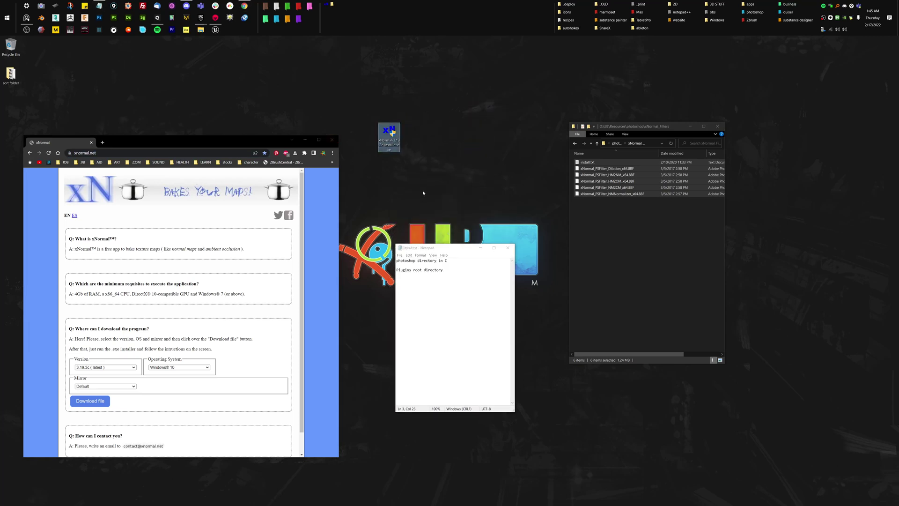
# Close Chrome and move the xNormal installer icon further left on the desktop
pyautogui.click(290, 141)
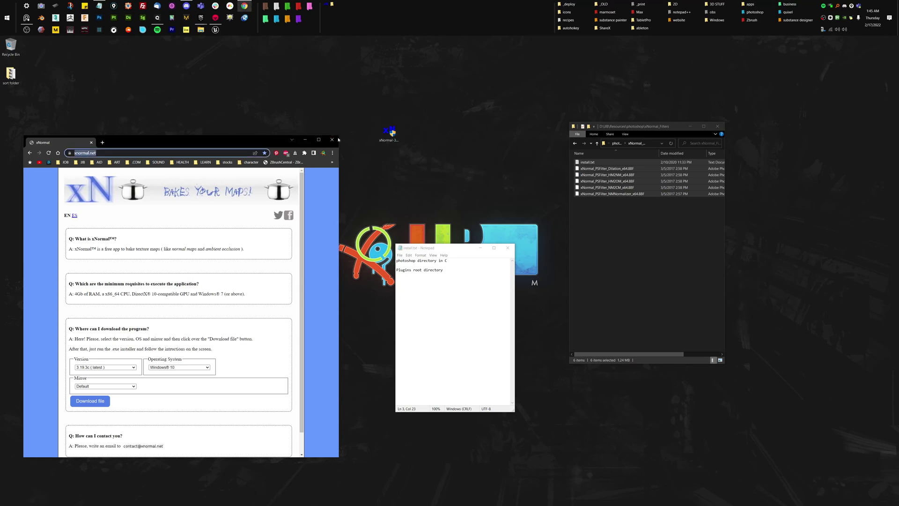
pyautogui.click(332, 140)
pyautogui.moveTo(390, 136); pyautogui.dragTo(257, 144)
# Reselect the xNormal installer icon and bring up its 7-Zip context submenu
pyautogui.rightClick(258, 135)
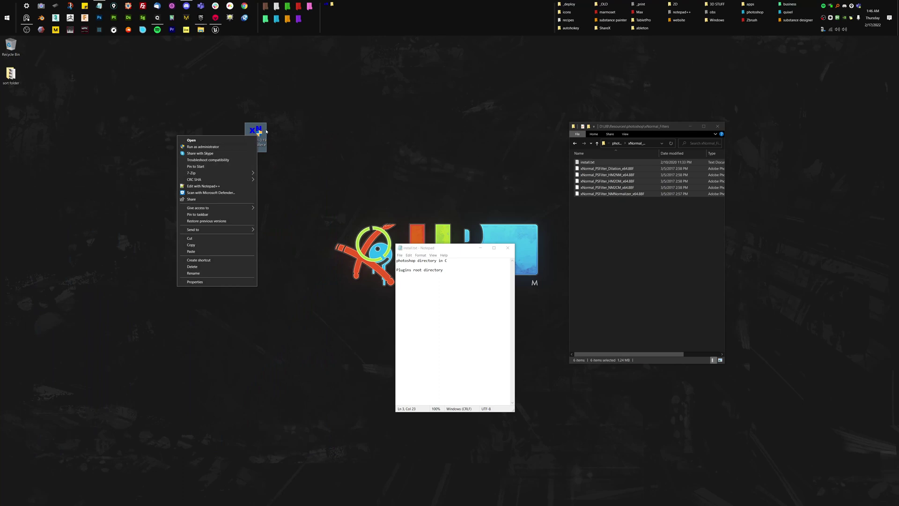
pyautogui.click(291, 136)
pyautogui.moveTo(285, 101); pyautogui.dragTo(246, 159)
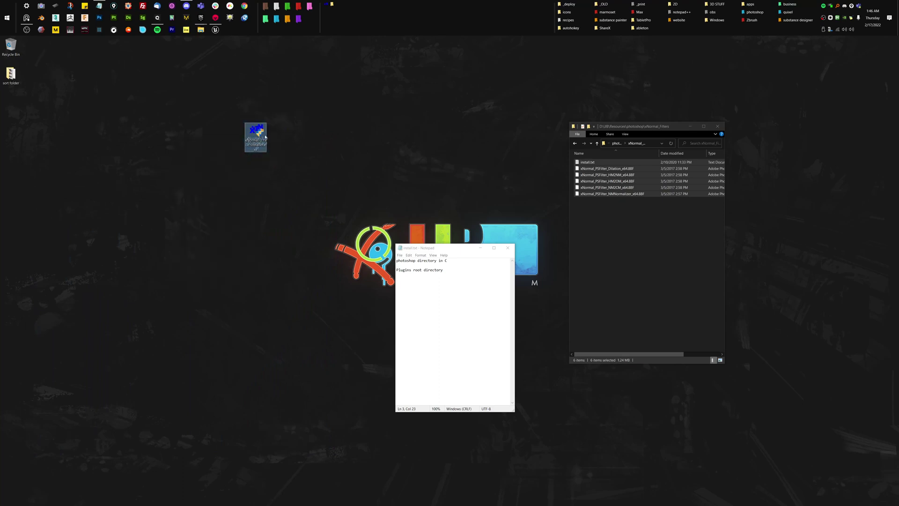
pyautogui.hotkey('alt', 'Tab')
pyautogui.hotkey('alt', 'Tab')
pyautogui.press('super')
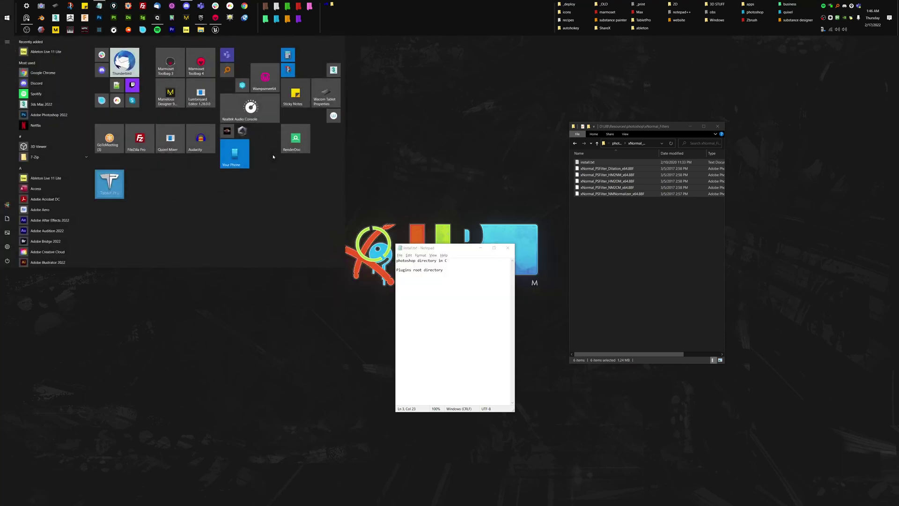
pyautogui.write('ch')
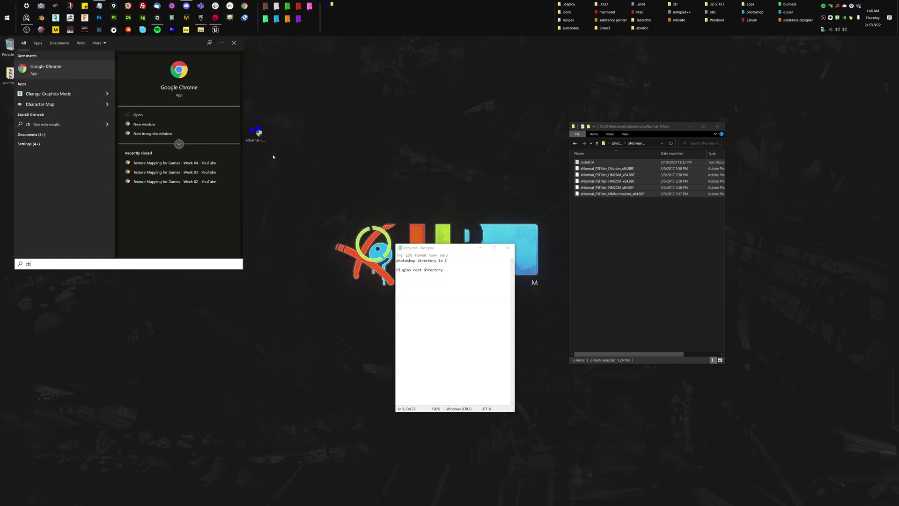
pyautogui.press('Escape')
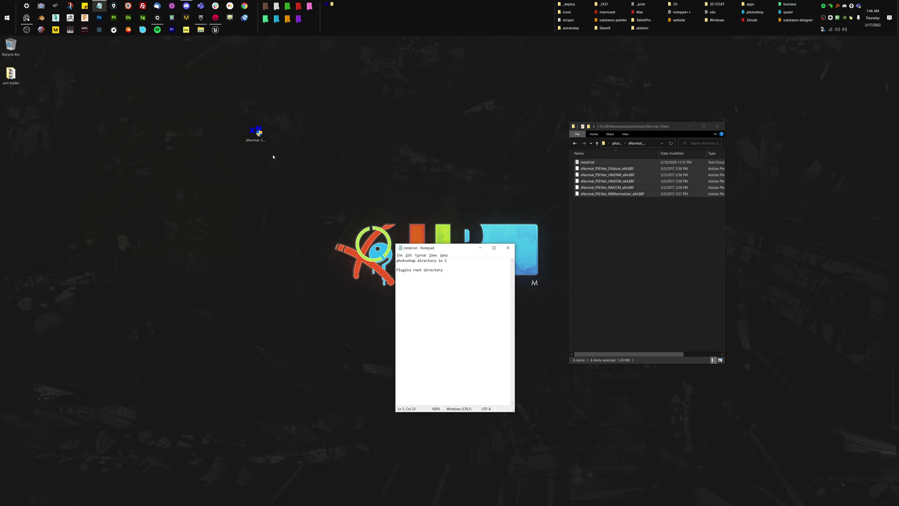
pyautogui.moveTo(309, 84); pyautogui.dragTo(257, 136)
pyautogui.rightClick(256, 136)
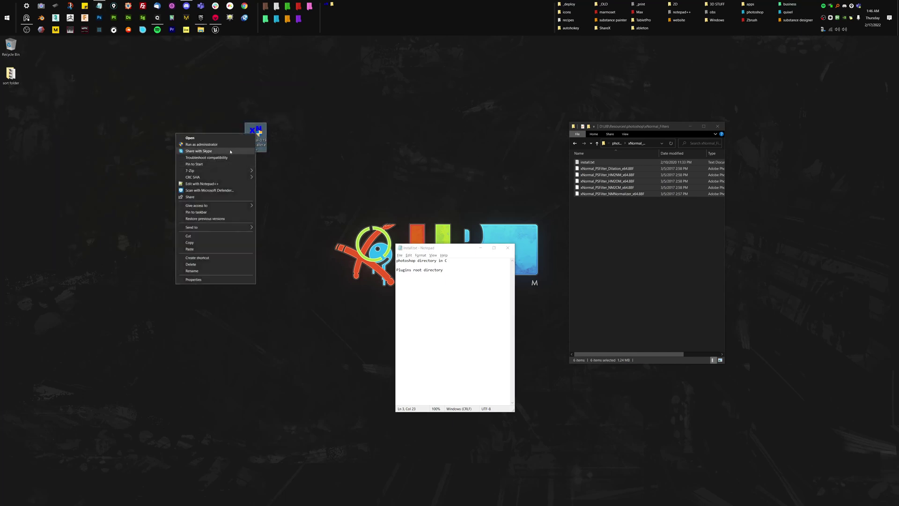
pyautogui.moveTo(229, 171)
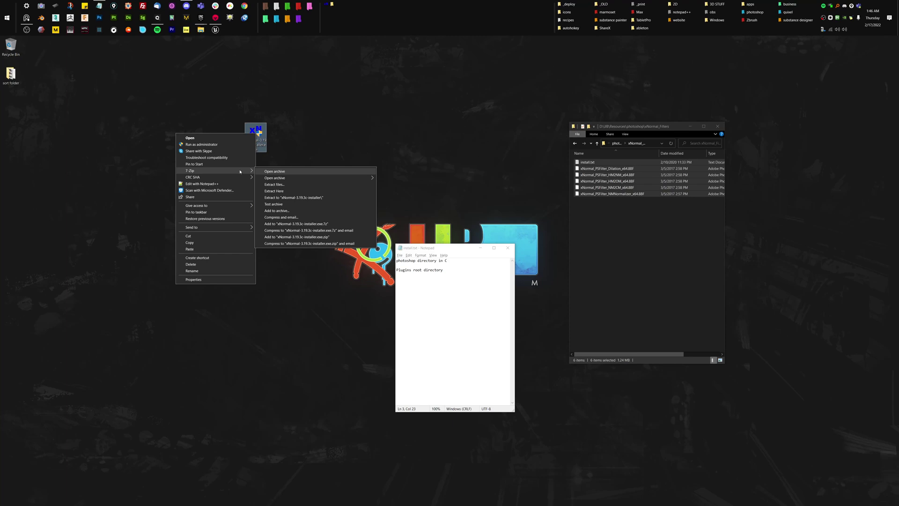
# Open the xNormal installer as an archive in 7-Zip and resize its window to show all entries
pyautogui.click(272, 173)
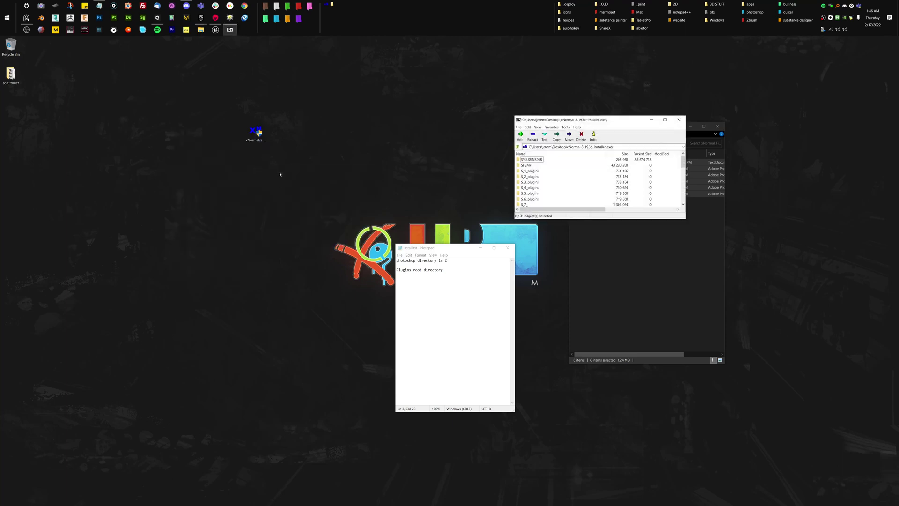
pyautogui.moveTo(587, 117); pyautogui.dragTo(240, 152)
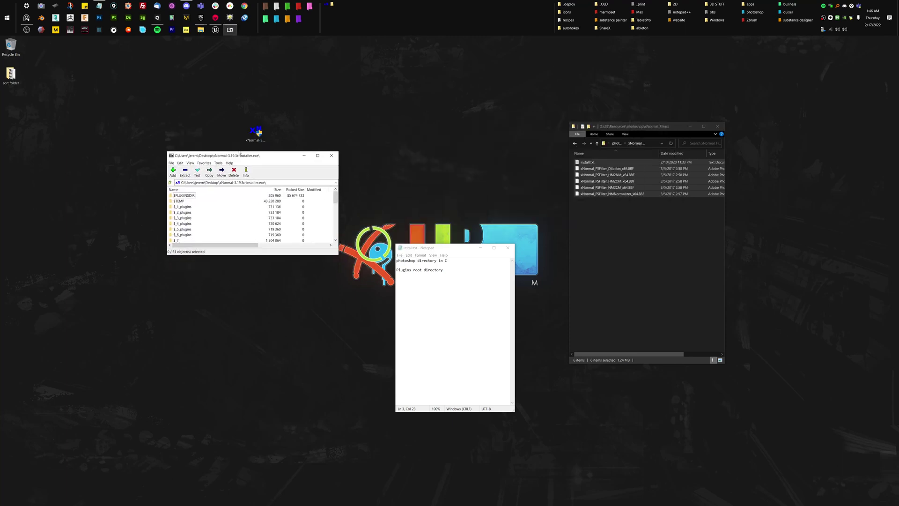
pyautogui.moveTo(265, 259); pyautogui.dragTo(265, 391)
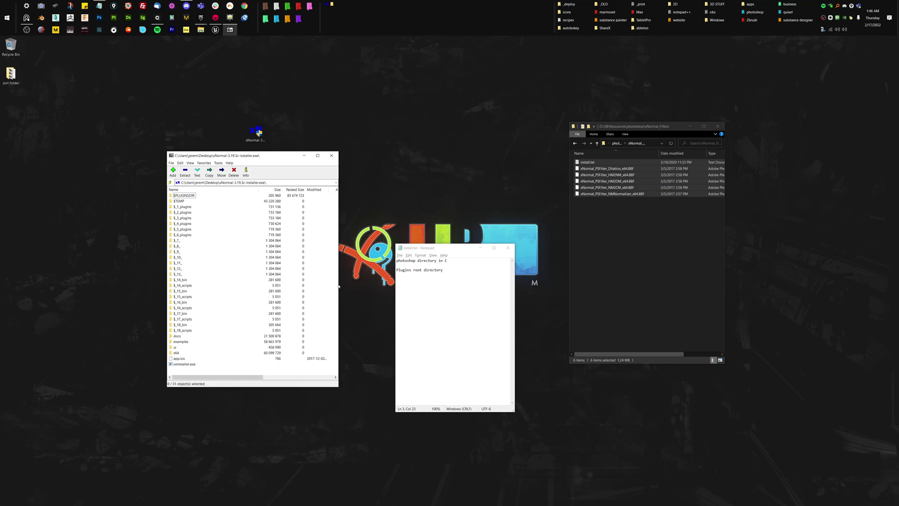
pyautogui.moveTo(338, 285); pyautogui.dragTo(313, 274)
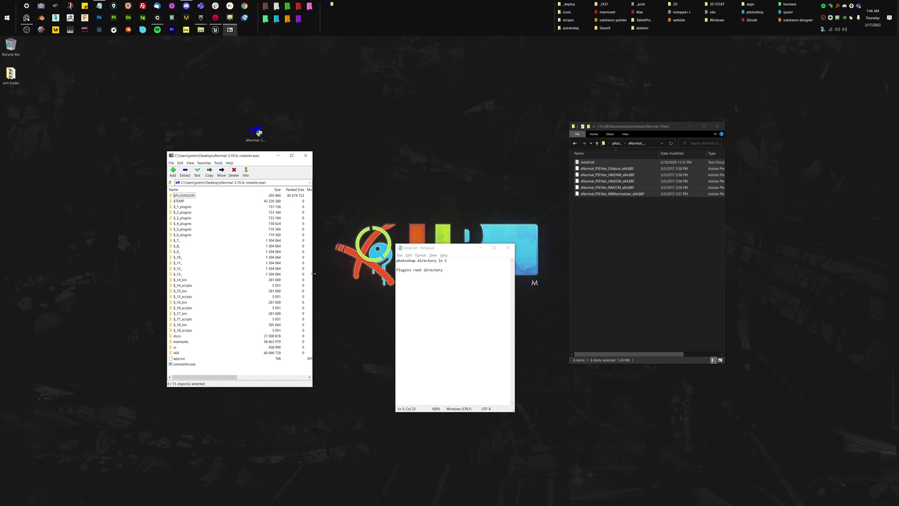
# Browse the archive's $_13_ and $_14_bin/plug-ins folders, settling in $_13_ with the filter files
pyautogui.click(178, 275)
pyautogui.doubleClick(177, 274)
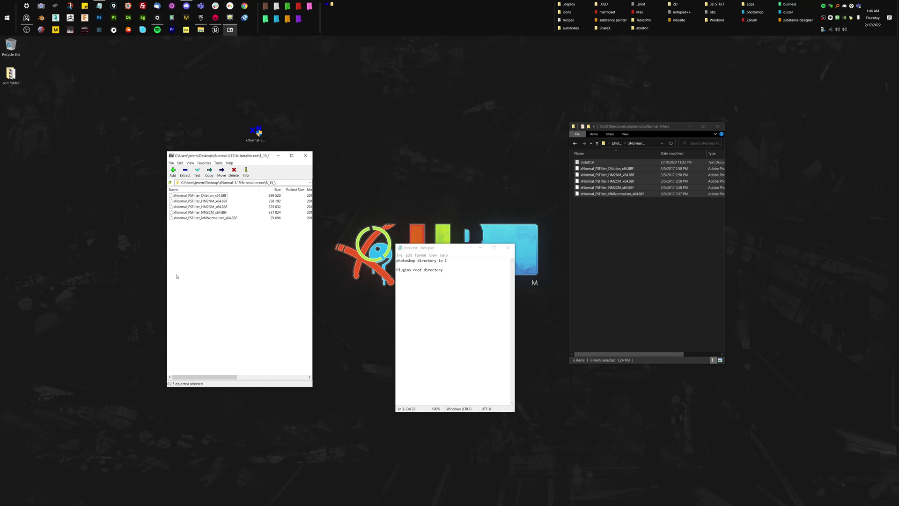
pyautogui.click(170, 182)
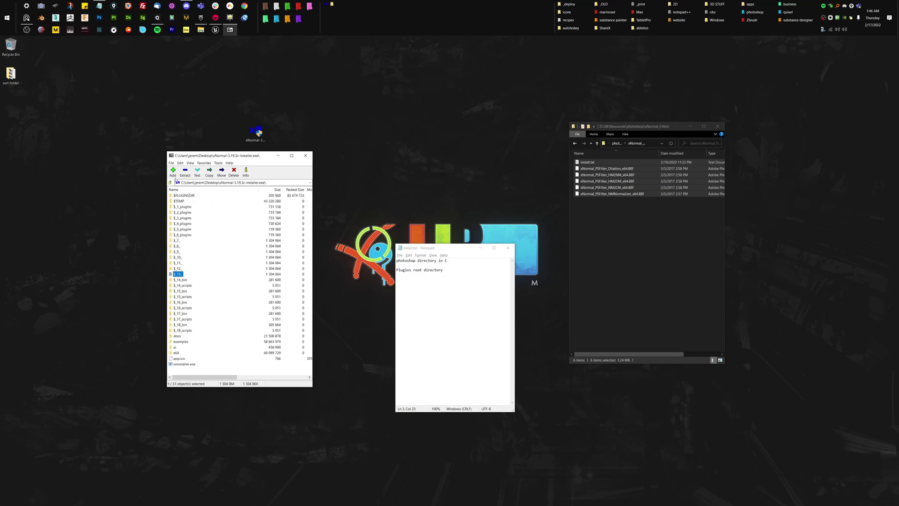
pyautogui.doubleClick(186, 280)
pyautogui.press('Down')
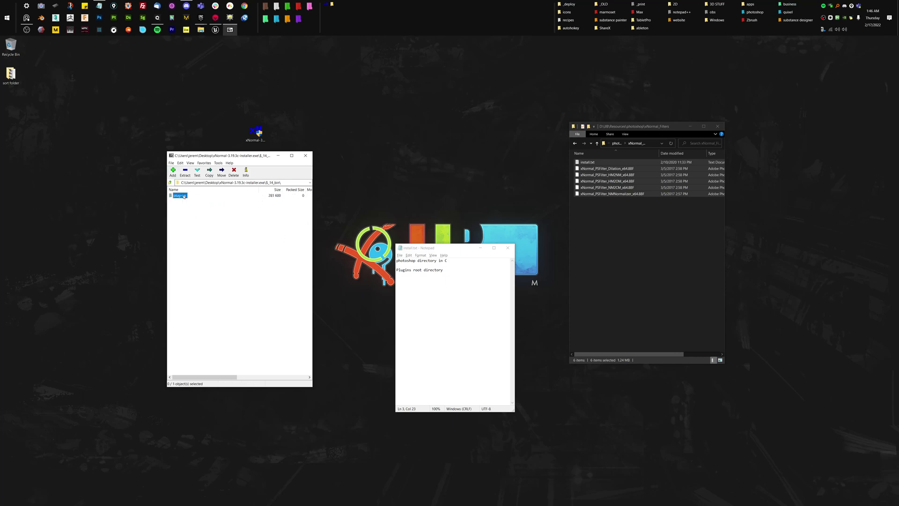
pyautogui.press('Return')
pyautogui.click(171, 182)
pyautogui.click(170, 182)
pyautogui.click(180, 274)
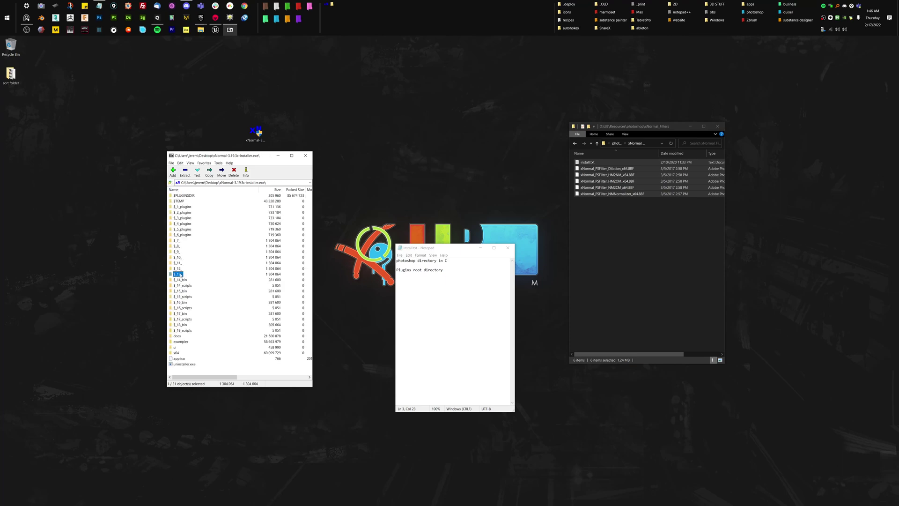
pyautogui.doubleClick(180, 275)
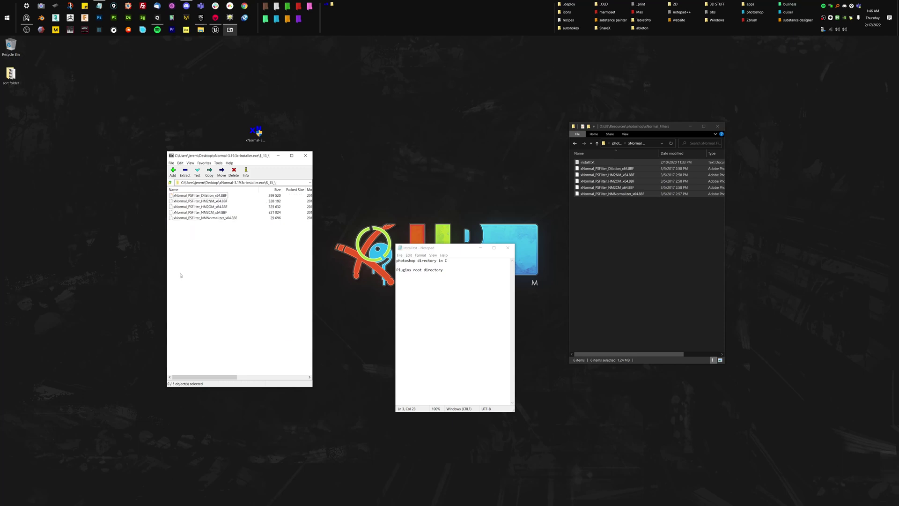
# Drag all five .8BF filter files into the xNormal_Filters folder, then close 7-Zip
pyautogui.moveTo(235, 270); pyautogui.dragTo(172, 193)
pyautogui.click(225, 281)
pyautogui.hotkey('ctrl', 'a')
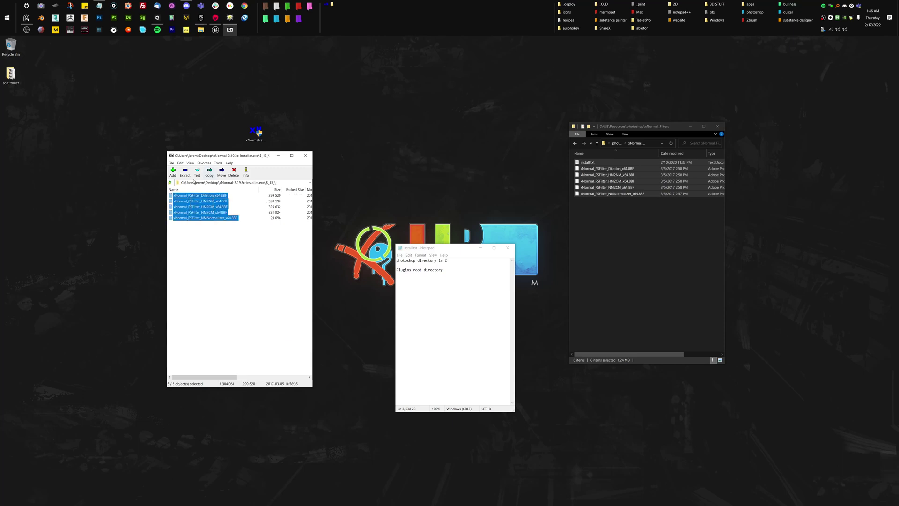
pyautogui.moveTo(206, 218); pyautogui.dragTo(247, 249)
pyautogui.moveTo(614, 227); pyautogui.dragTo(585, 160)
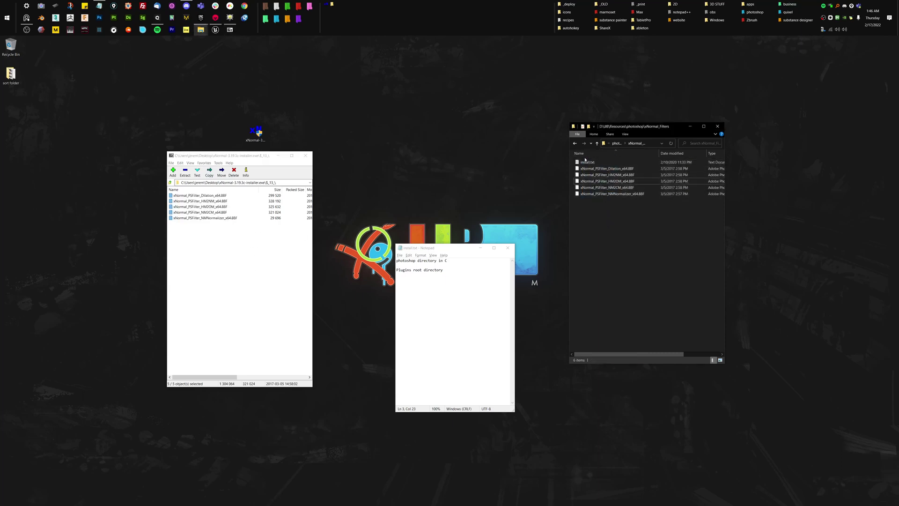
pyautogui.click(585, 162)
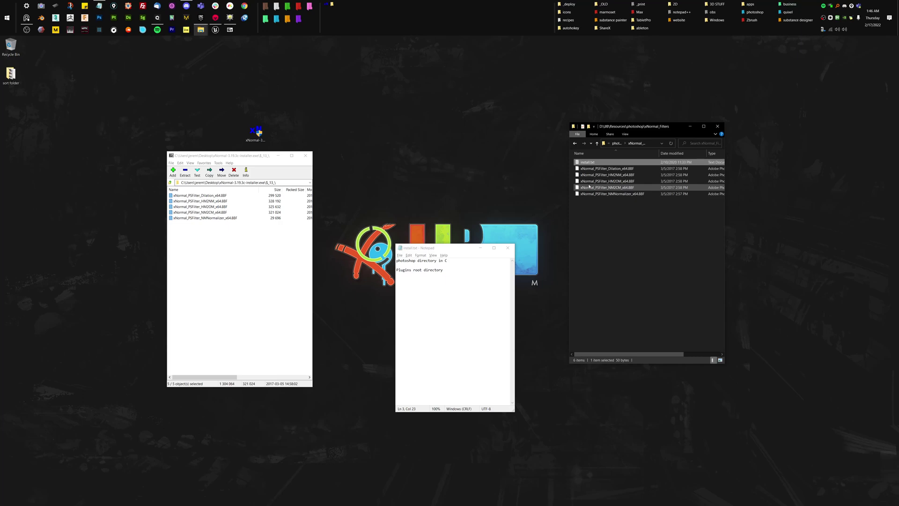
pyautogui.click(229, 265)
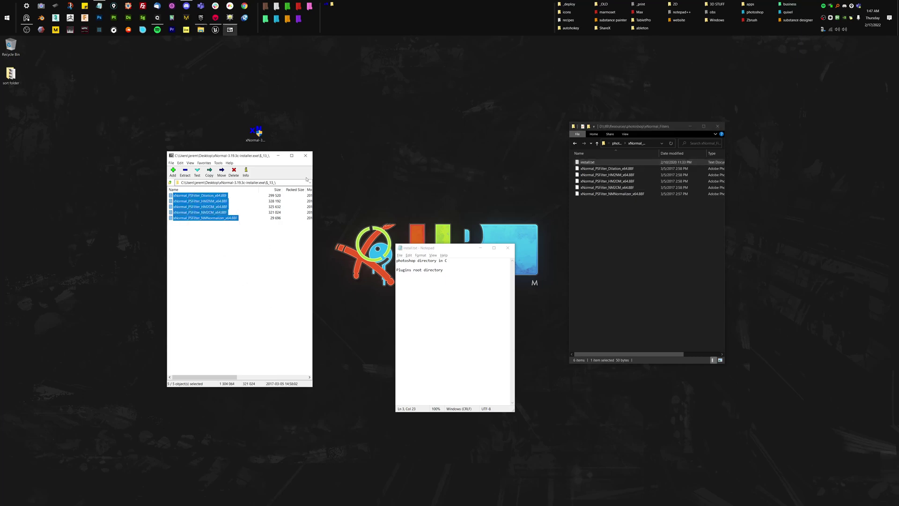
pyautogui.click(305, 155)
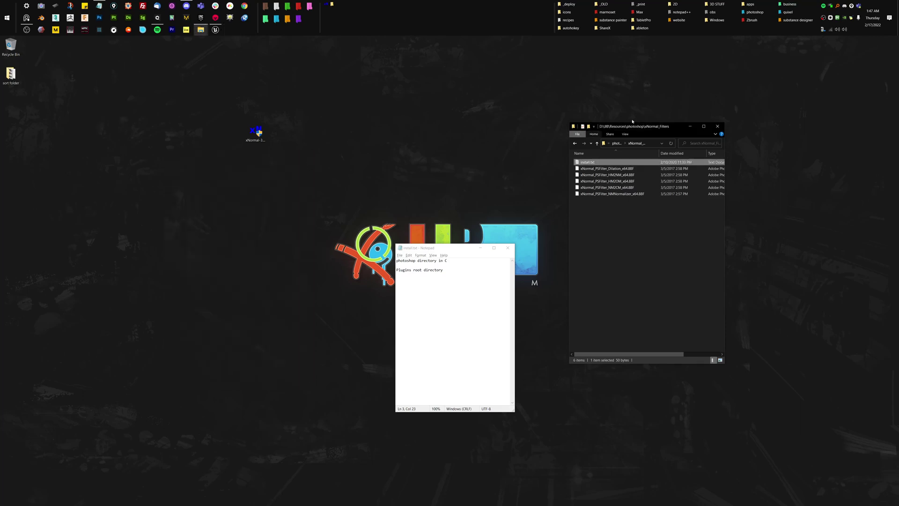
# Browse a new Explorer window to C:\Program Files\Adobe\Adobe Photoshop 2022\Plug-ins
pyautogui.moveTo(633, 122); pyautogui.dragTo(650, 106)
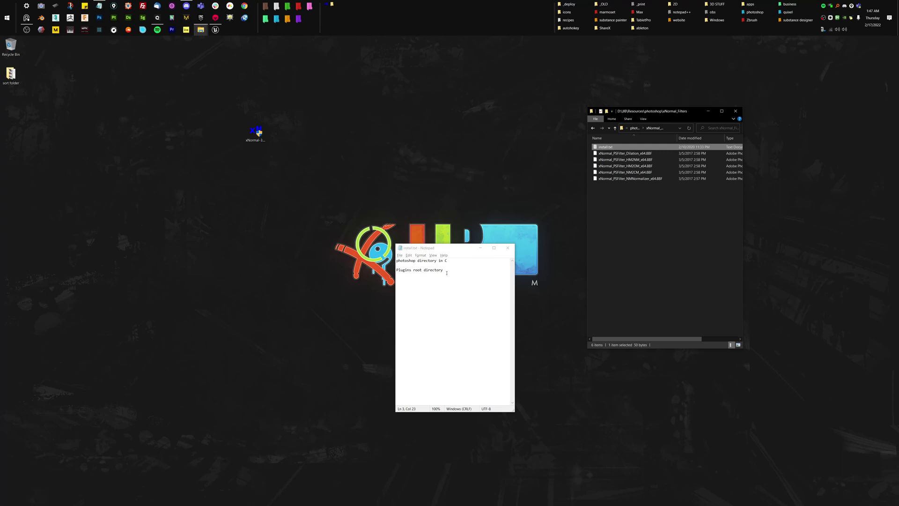
pyautogui.press('super+e')
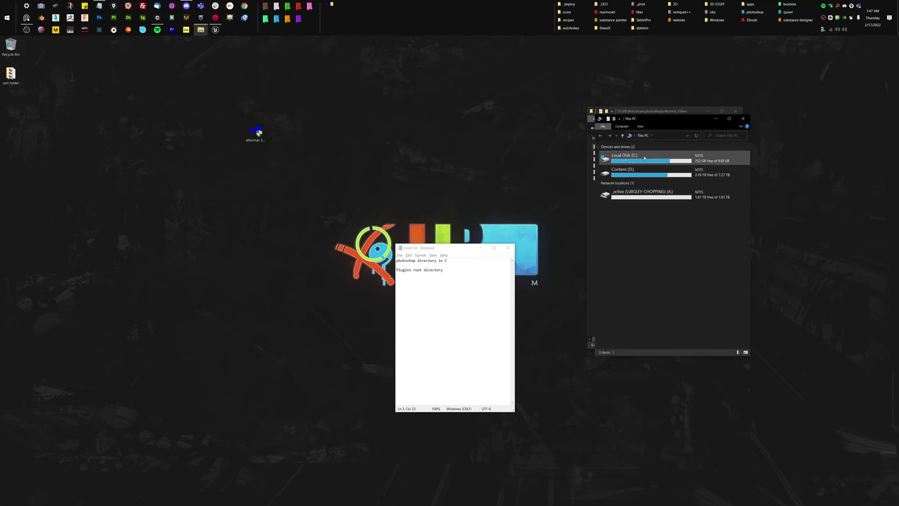
pyautogui.doubleClick(628, 158)
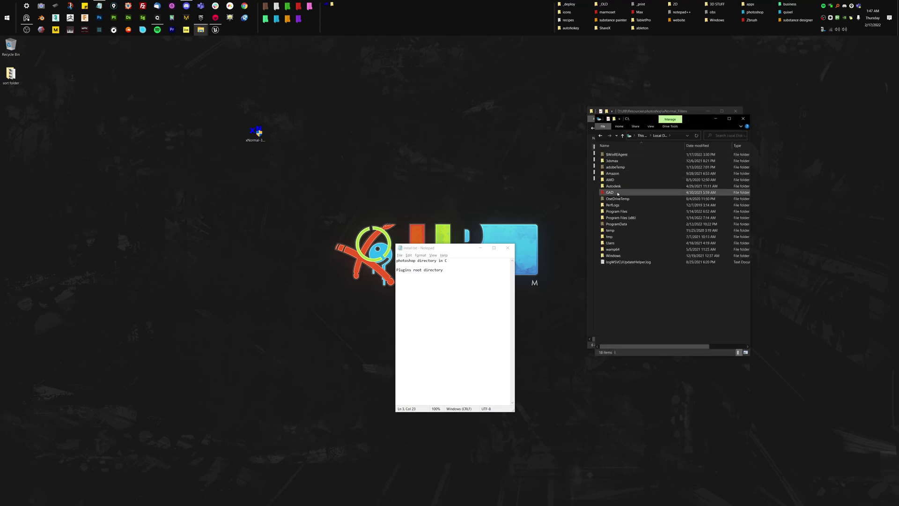
pyautogui.doubleClick(616, 211)
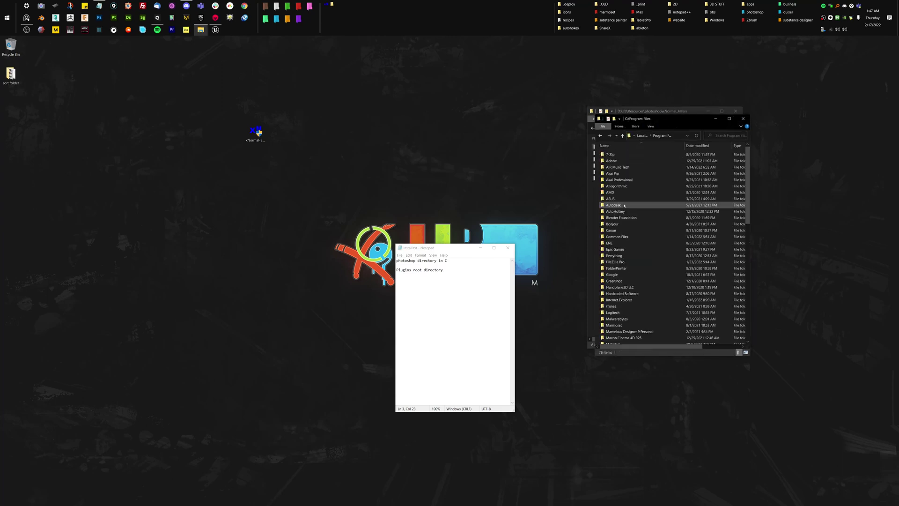
pyautogui.doubleClick(623, 161)
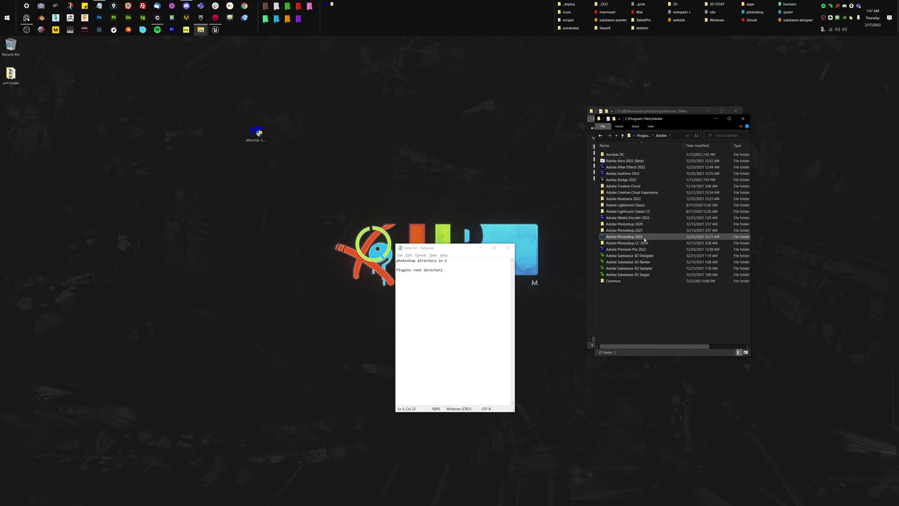
pyautogui.click(644, 238)
pyautogui.doubleClick(644, 239)
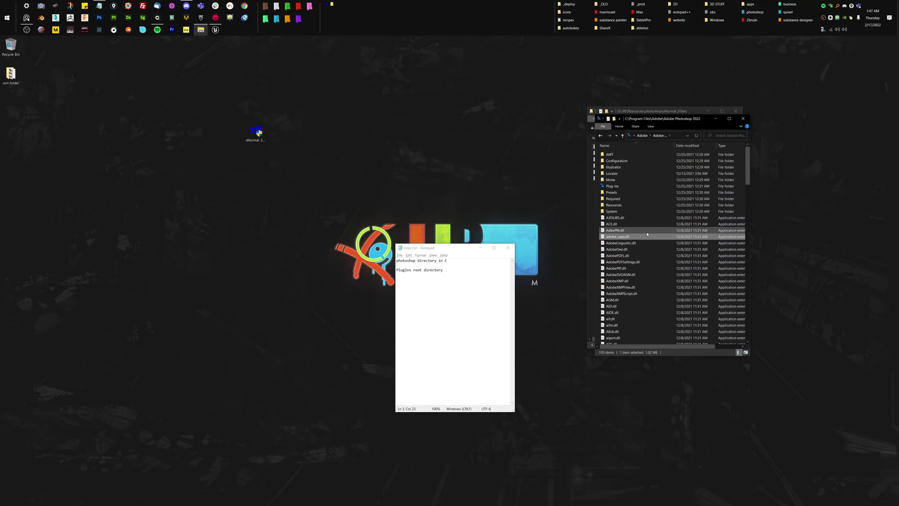
pyautogui.doubleClick(622, 193)
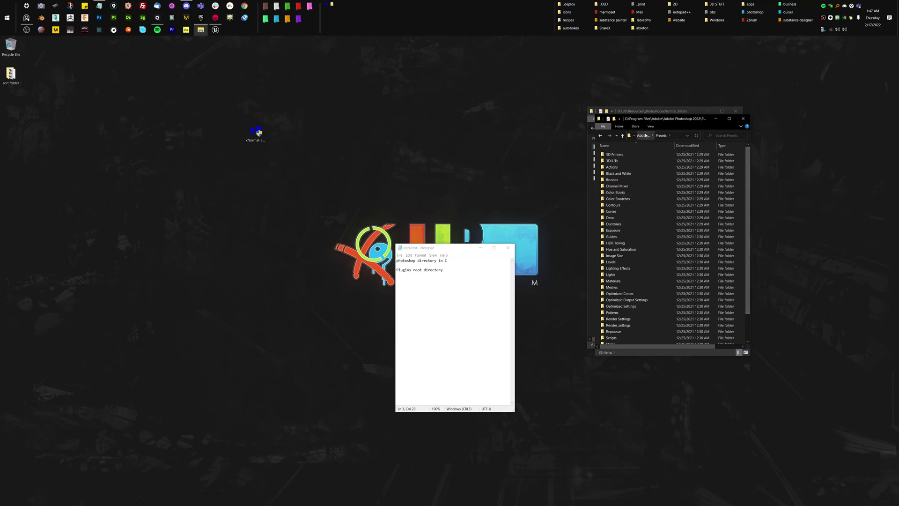
pyautogui.hotkey('alt', 'Left')
pyautogui.click(618, 187)
pyautogui.doubleClick(618, 186)
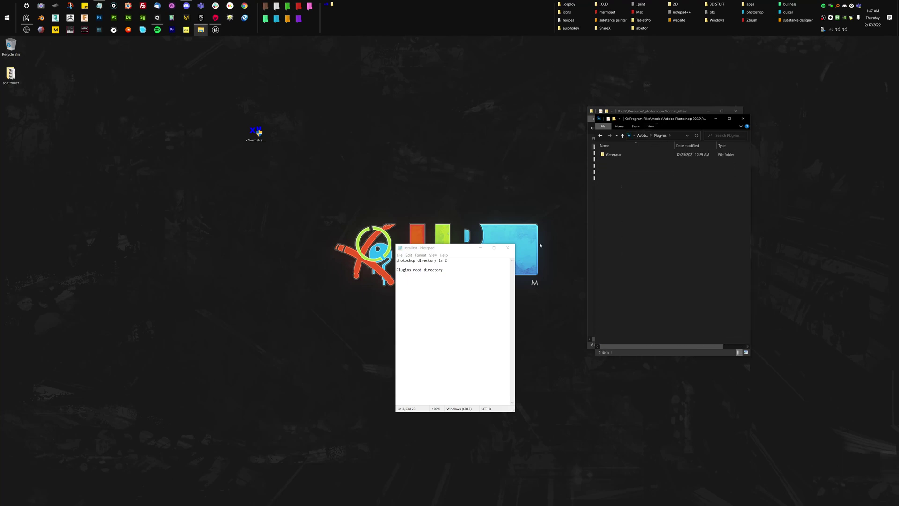
# Copy the five xNormal .8BF files from xNormal_Filters into Plug-ins, granting administrator permission
pyautogui.click(485, 212)
pyautogui.moveTo(636, 119); pyautogui.dragTo(380, 124)
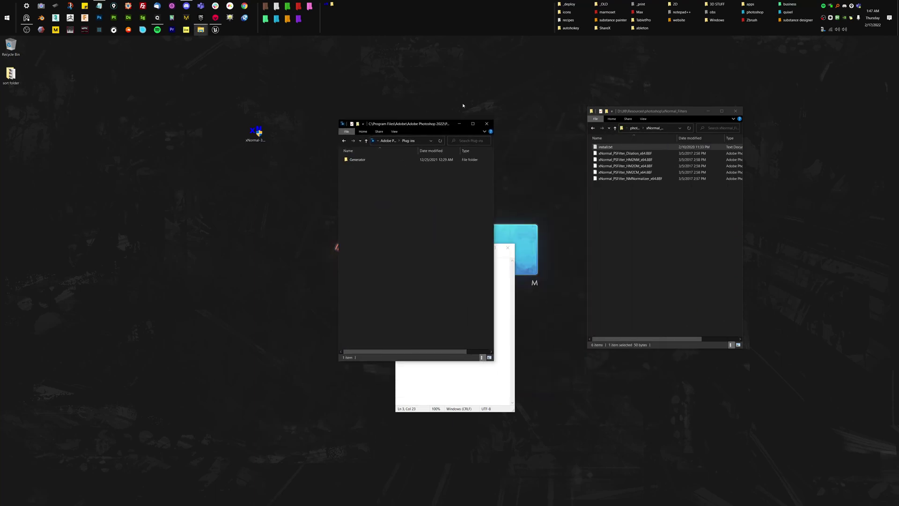
pyautogui.moveTo(664, 115); pyautogui.dragTo(757, 120)
pyautogui.moveTo(738, 150)
pyautogui.mouseDown()
pyautogui.moveTo(712, 215)
pyautogui.moveTo(722, 156)
pyautogui.mouseUp()
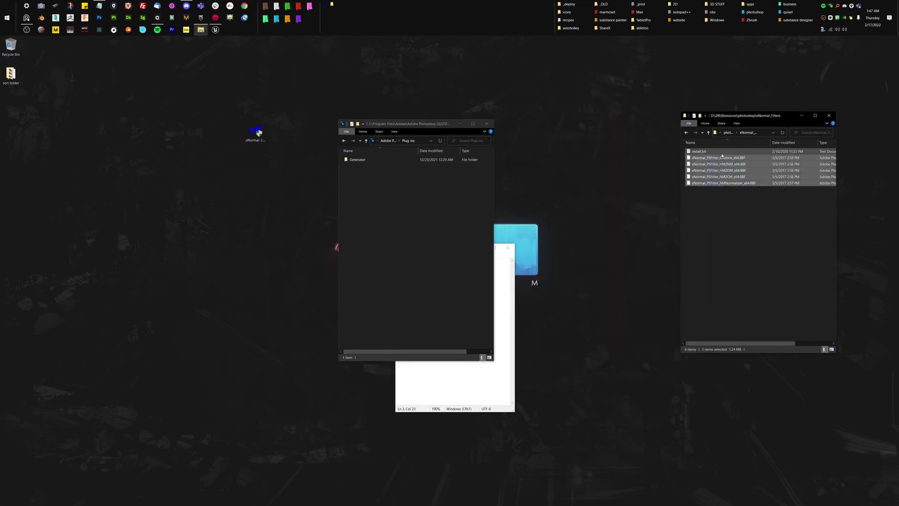
pyautogui.click(729, 132)
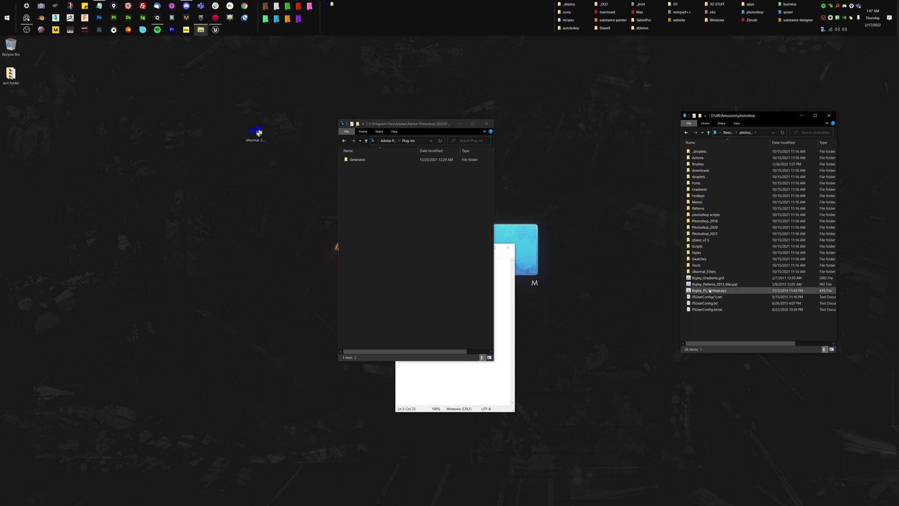
pyautogui.moveTo(706, 273)
pyautogui.mouseDown()
pyautogui.moveTo(642, 244)
pyautogui.moveTo(459, 202)
pyautogui.moveTo(417, 201)
pyautogui.moveTo(443, 195)
pyautogui.moveTo(707, 285)
pyautogui.mouseUp()
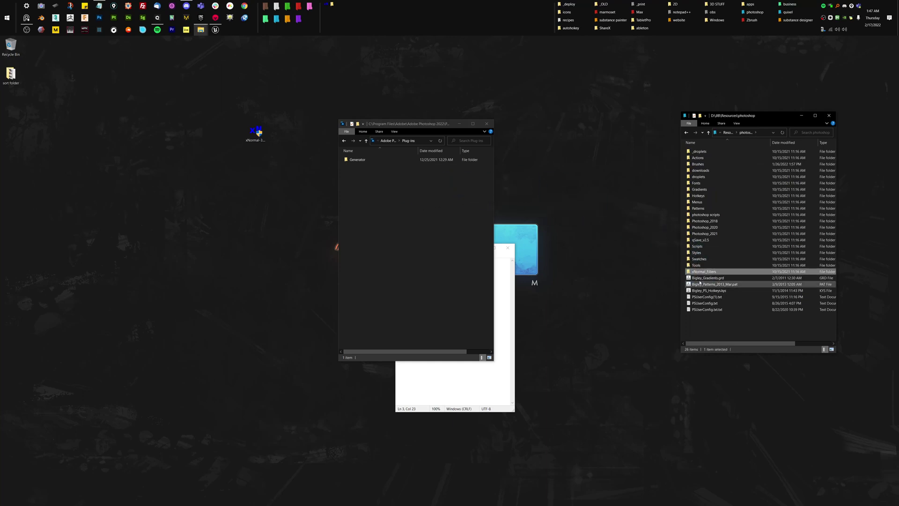
pyautogui.doubleClick(711, 273)
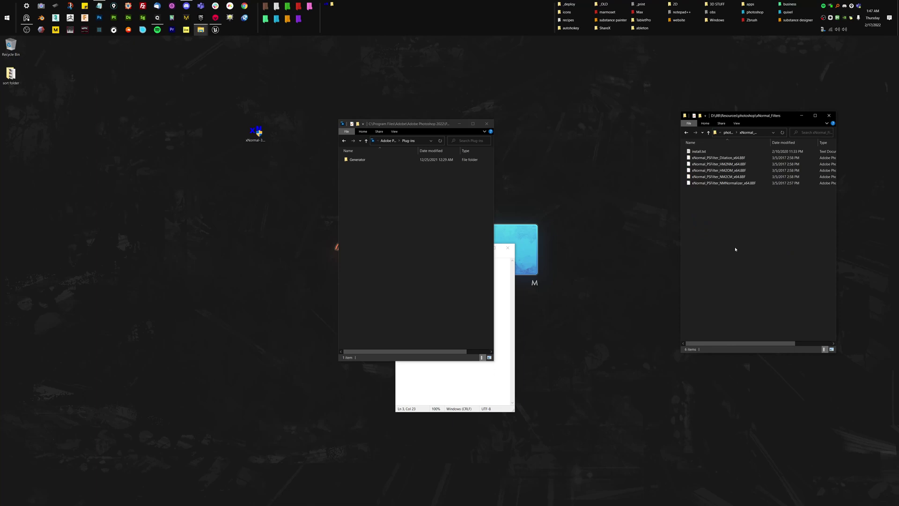
pyautogui.moveTo(729, 220); pyautogui.dragTo(384, 244)
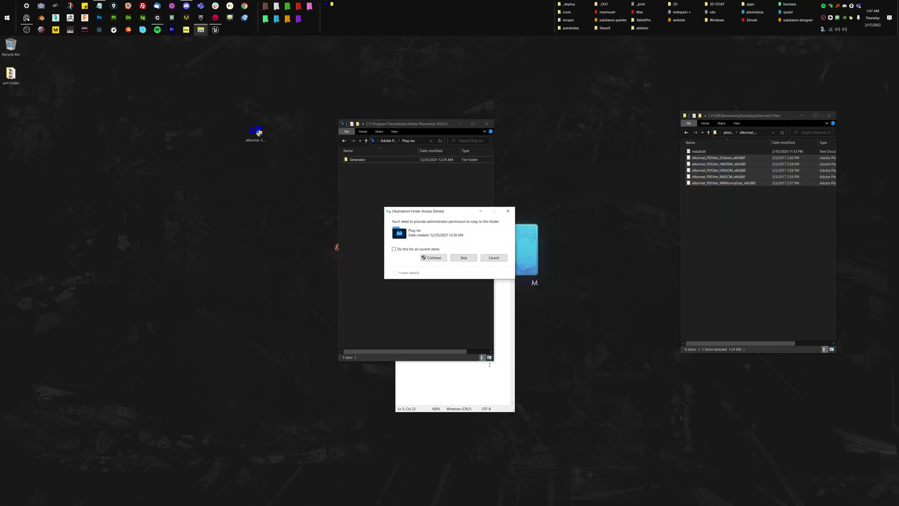
pyautogui.click(433, 257)
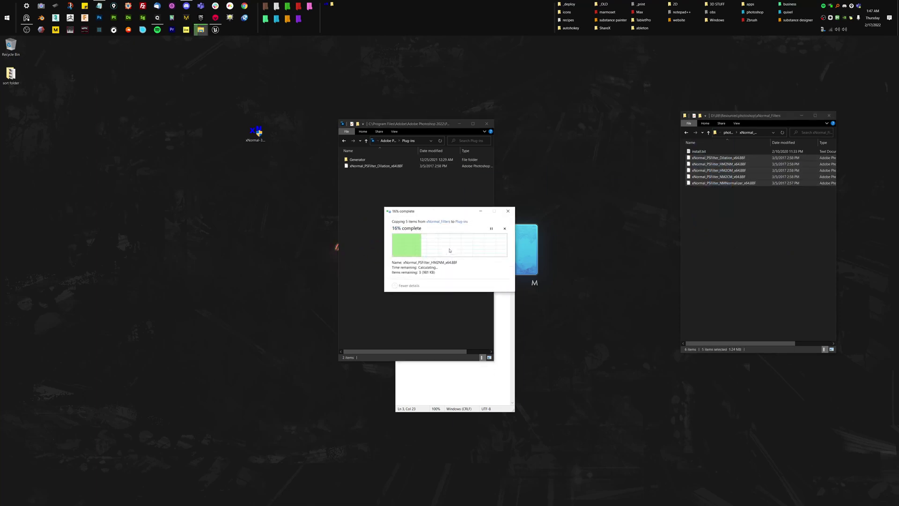
pyautogui.click(410, 249)
pyautogui.click(433, 257)
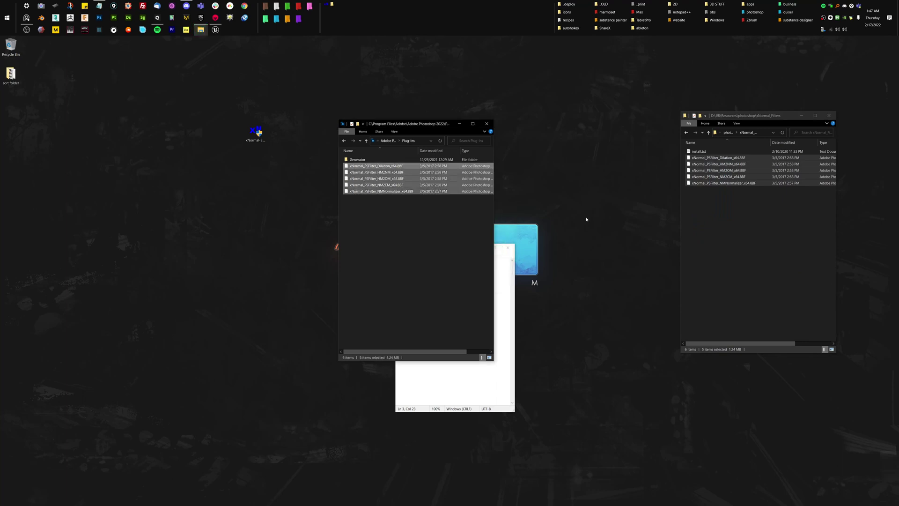
# Launch Photoshop 2022 and create a new blank document with a single Background layer
pyautogui.click(104, 19)
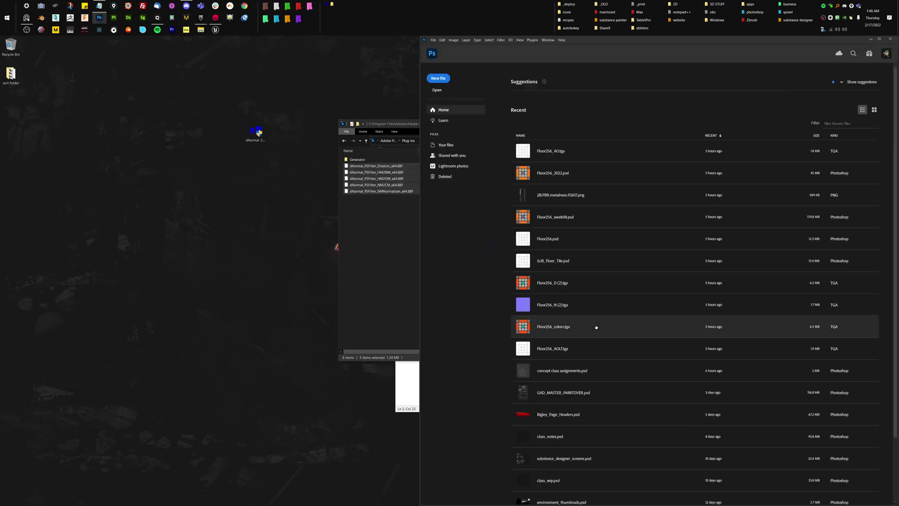
pyautogui.hotkey('ctrl', 'n')
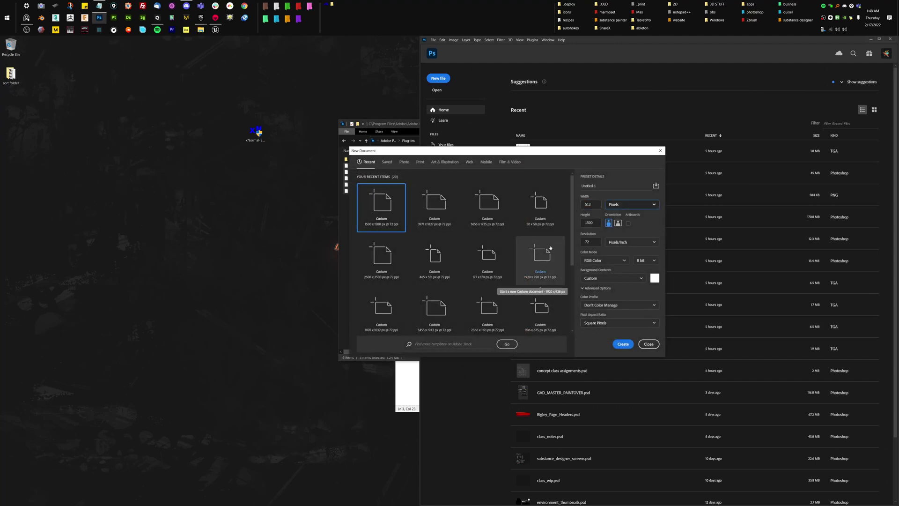
pyautogui.press('Escape')
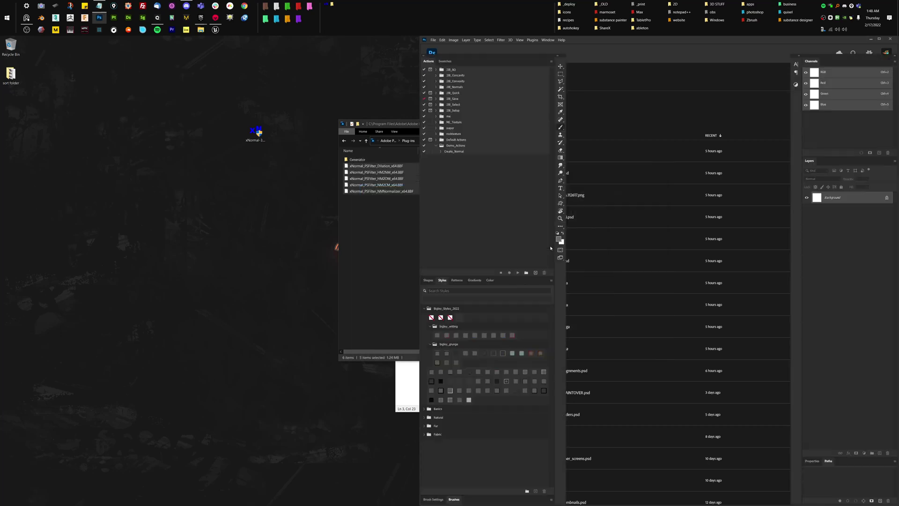
# Maximize Photoshop and check the Filter menu for the xNormal entries
pyautogui.click(880, 40)
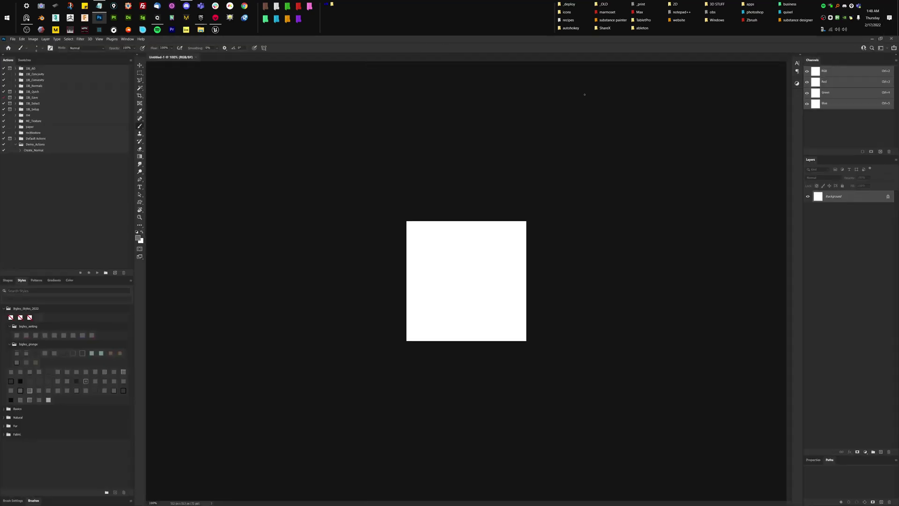
pyautogui.click(81, 39)
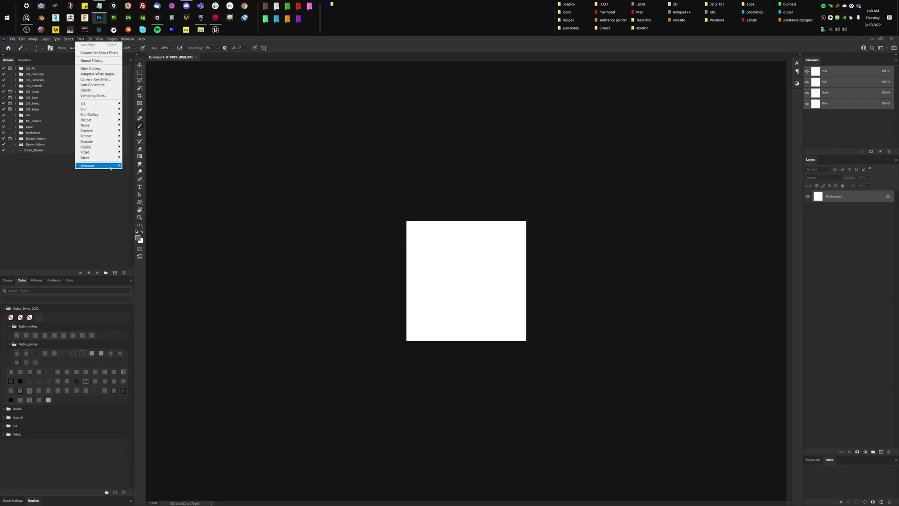
pyautogui.moveTo(111, 167)
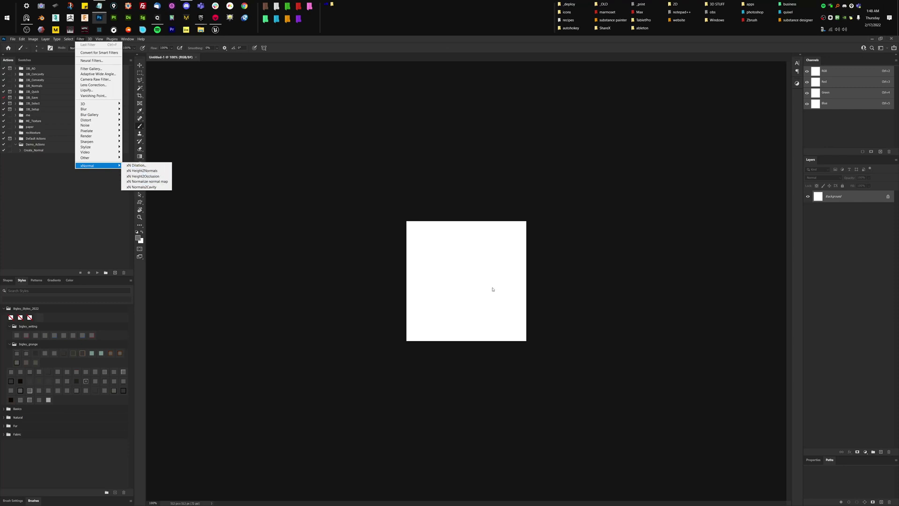
pyautogui.click(484, 270)
# Paint a thick black zigzag stroke, fit the canvas on screen, and unlock Background as Layer 0
pyautogui.hotkey('ctrl', '+')
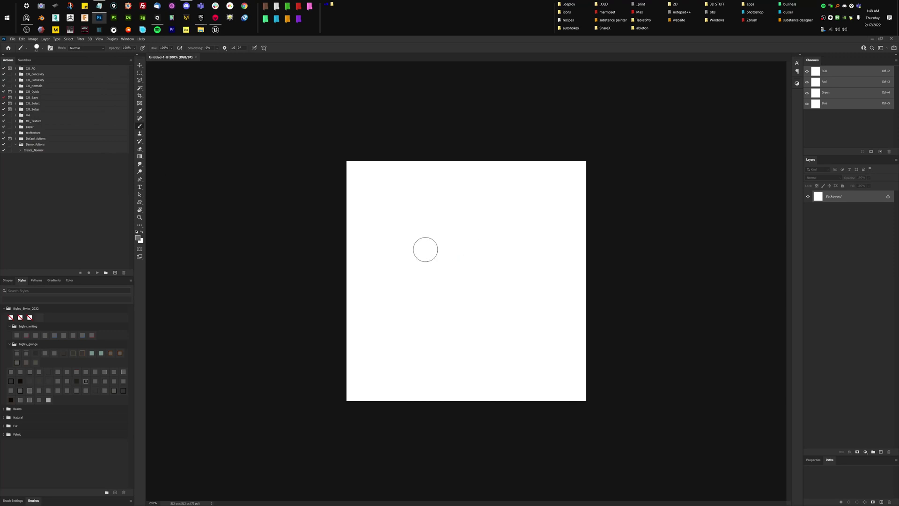
pyautogui.moveTo(459, 186)
pyautogui.mouseDown()
pyautogui.moveTo(401, 245)
pyautogui.moveTo(469, 351)
pyautogui.moveTo(506, 335)
pyautogui.mouseUp()
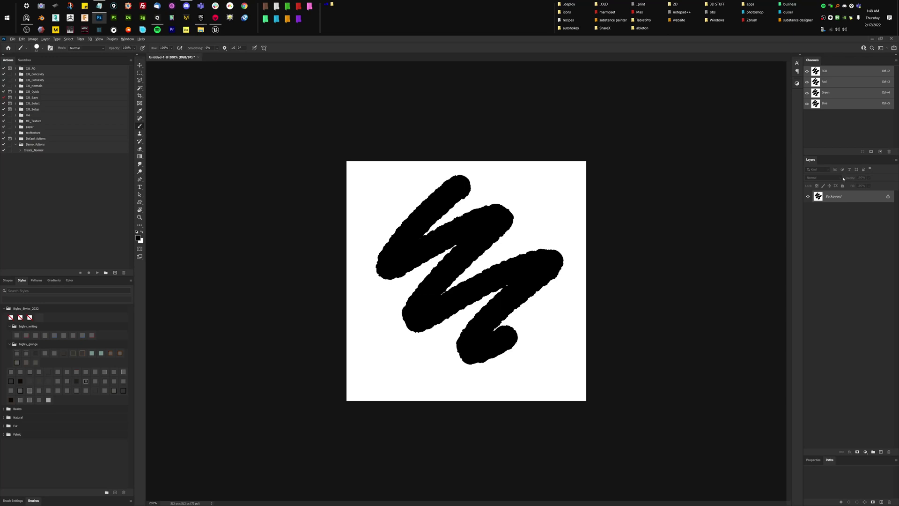
pyautogui.hotkey('ctrl', '0')
pyautogui.keyDown('alt'); pyautogui.doubleClick(843, 199); pyautogui.keyUp('alt')
pyautogui.scroll(-4, 616, 271)
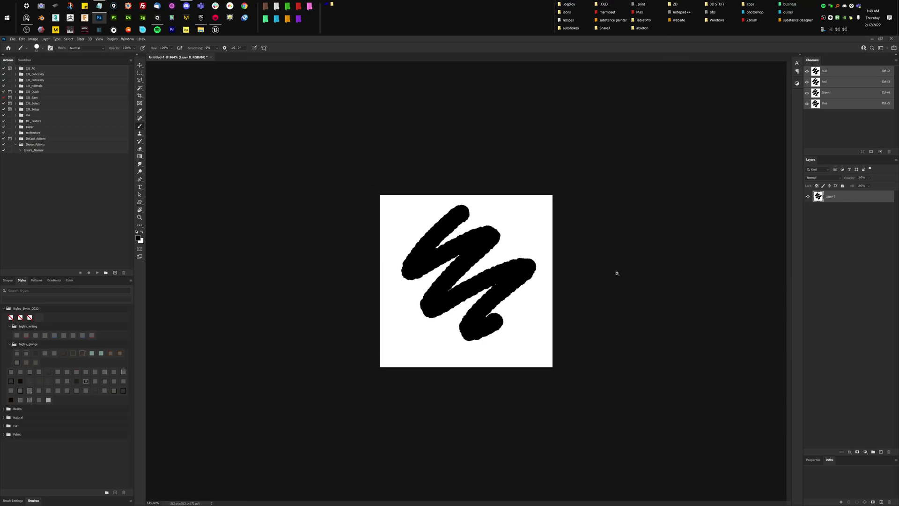
# Run xN Height2Normals and set its height Source to MaxRGB
pyautogui.click(80, 39)
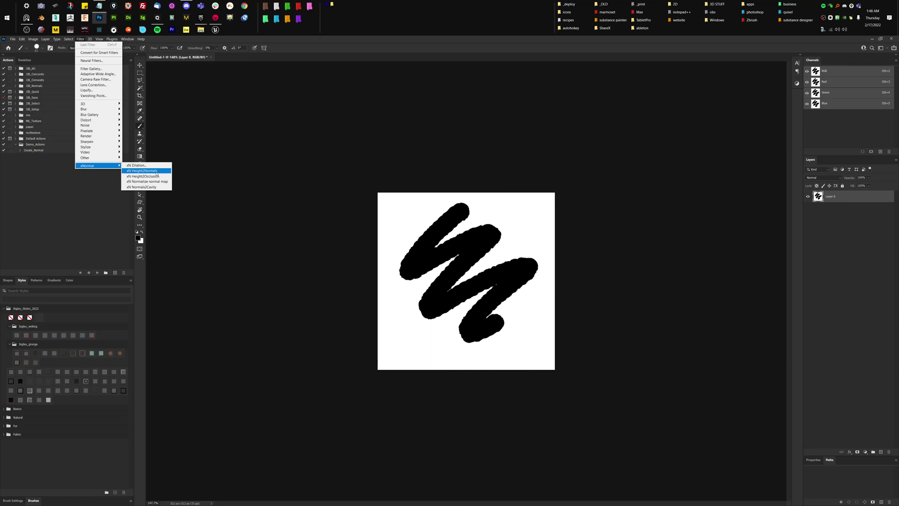
pyautogui.click(158, 171)
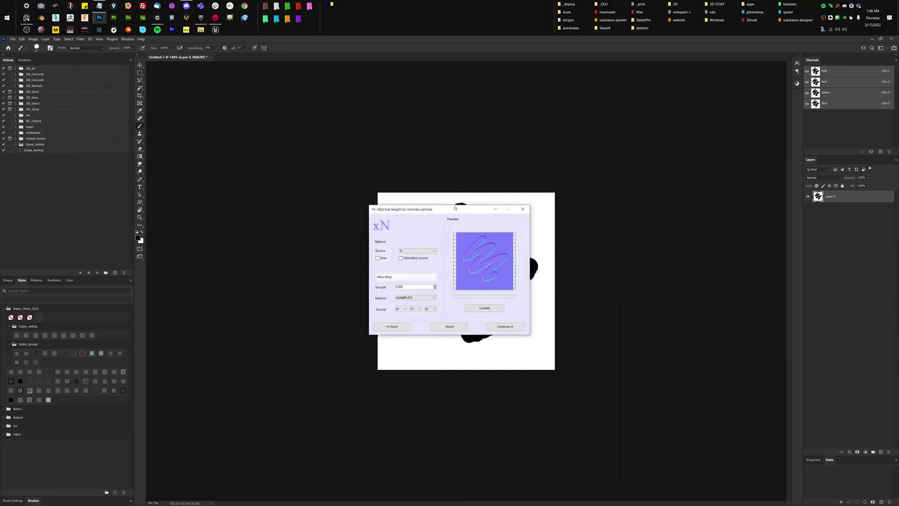
pyautogui.moveTo(454, 207); pyautogui.dragTo(594, 106)
pyautogui.click(569, 149)
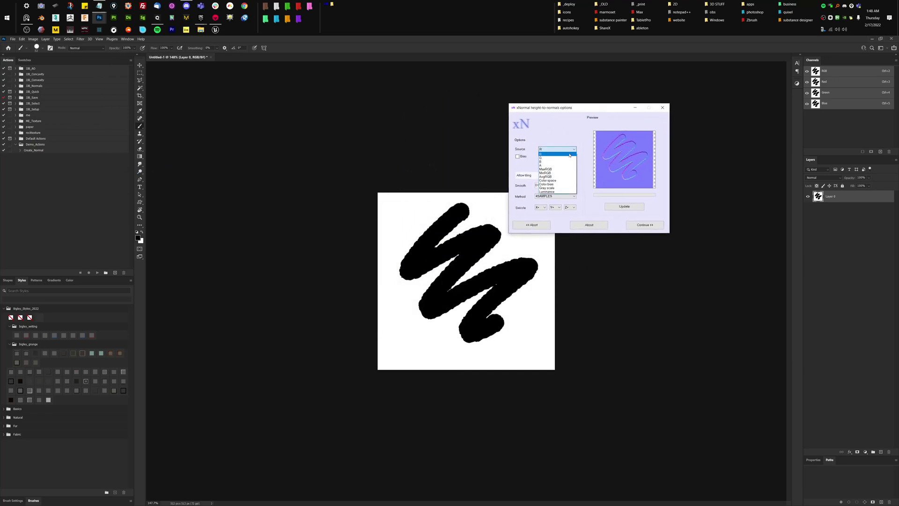
pyautogui.press('Down')
pyautogui.press('Down')
pyautogui.press('Down')
pyautogui.press('Down')
pyautogui.press('Return')
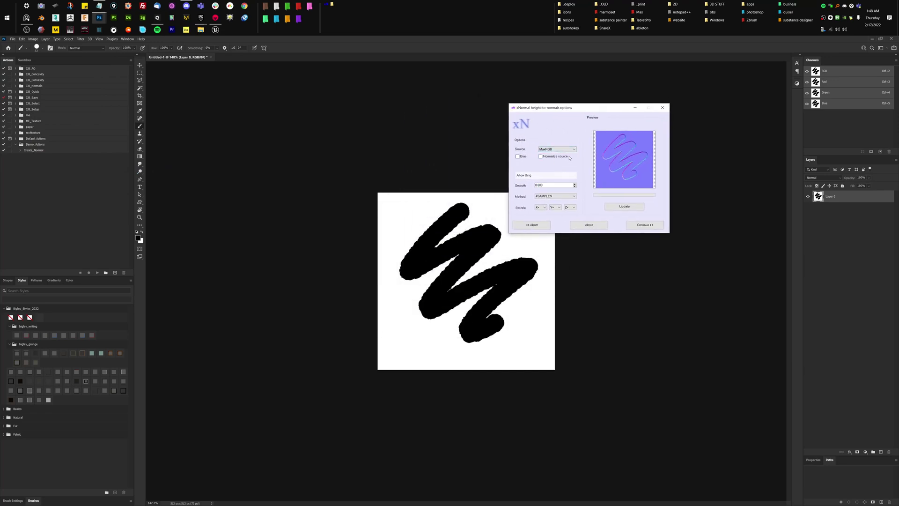
# Set Smooth to 0.300, Y swizzle to Y-, keep 4SAMPLES, then update and apply the normal map
pyautogui.click(575, 187)
pyautogui.click(575, 186)
pyautogui.click(575, 187)
pyautogui.click(558, 209)
pyautogui.click(553, 224)
pyautogui.click(563, 198)
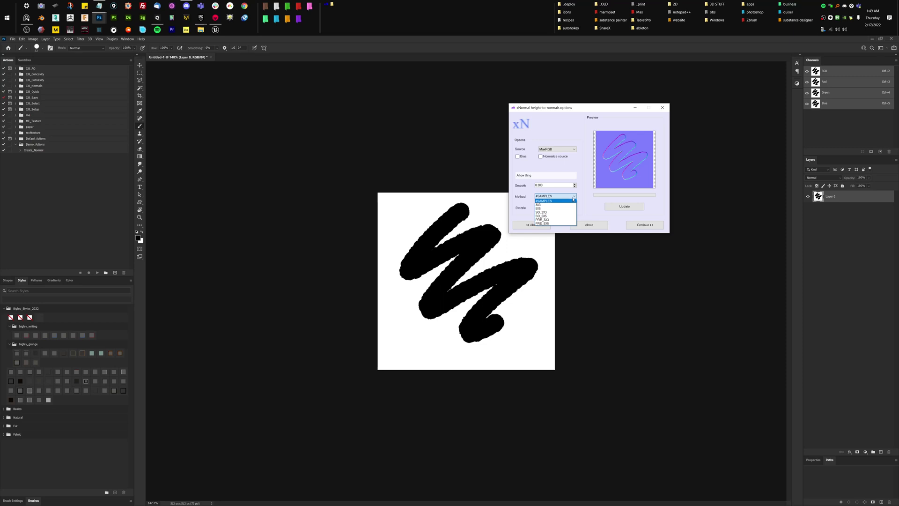
pyautogui.click(572, 200)
pyautogui.click(632, 207)
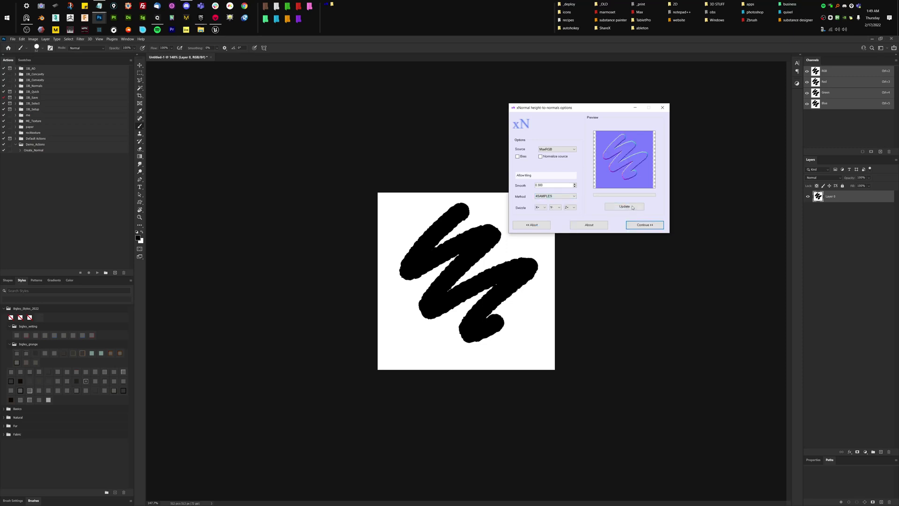
pyautogui.click(645, 225)
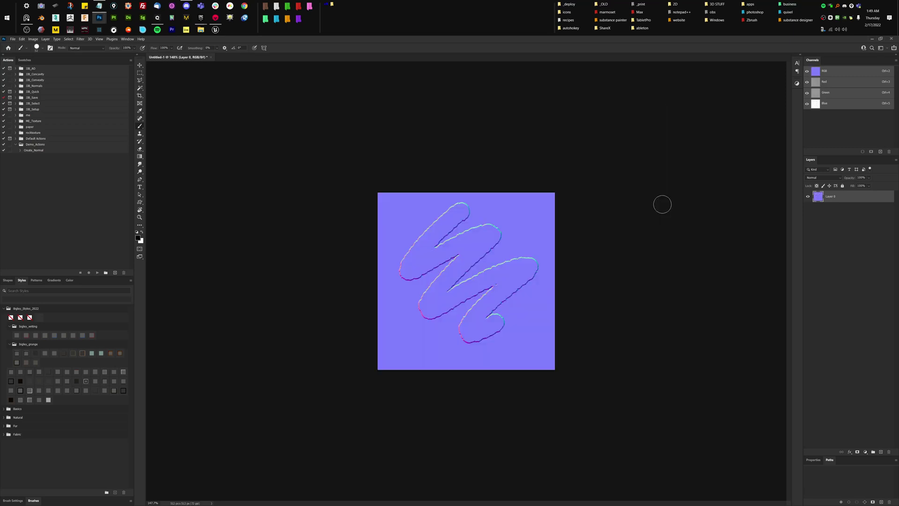
# Fit the normal map on screen and duplicate its layer with Ctrl+J
pyautogui.scroll(5, 484, 313)
pyautogui.scroll(-6, 485, 313)
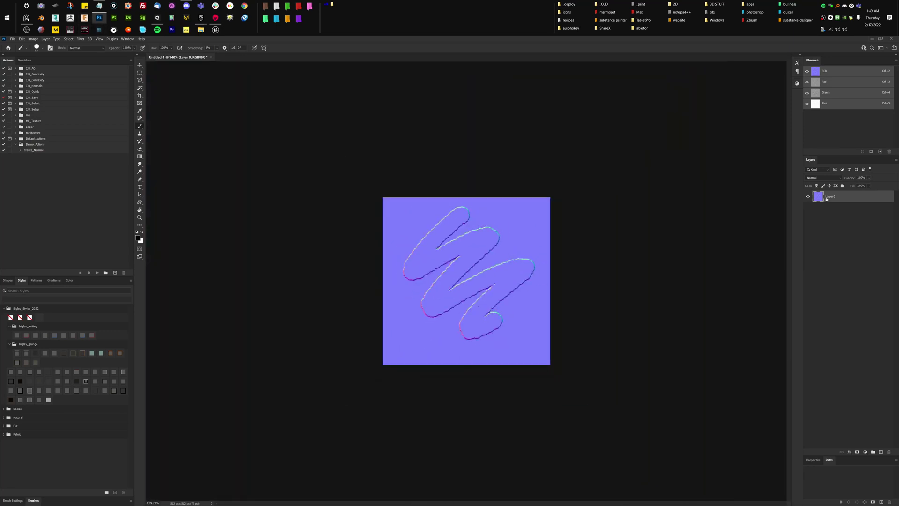
pyautogui.hotkey('ctrl', '0')
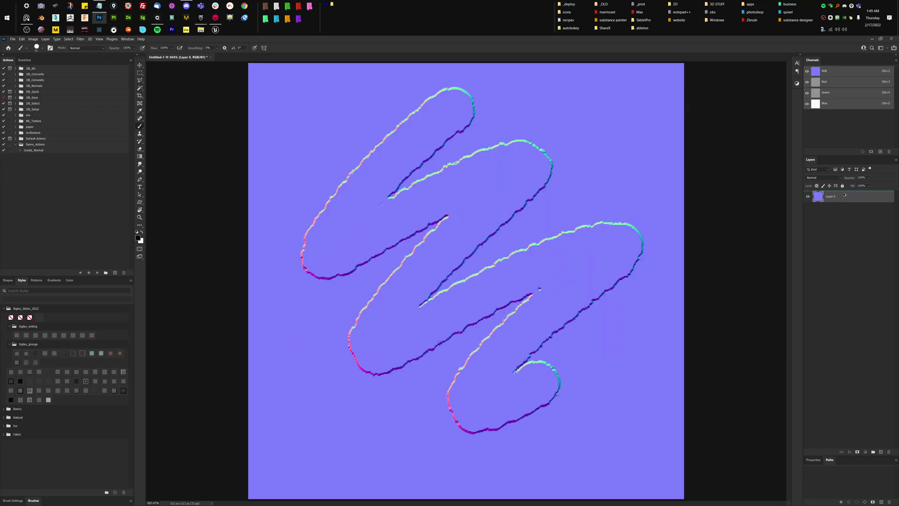
pyautogui.hotkey('ctrl', 'j')
pyautogui.click(81, 40)
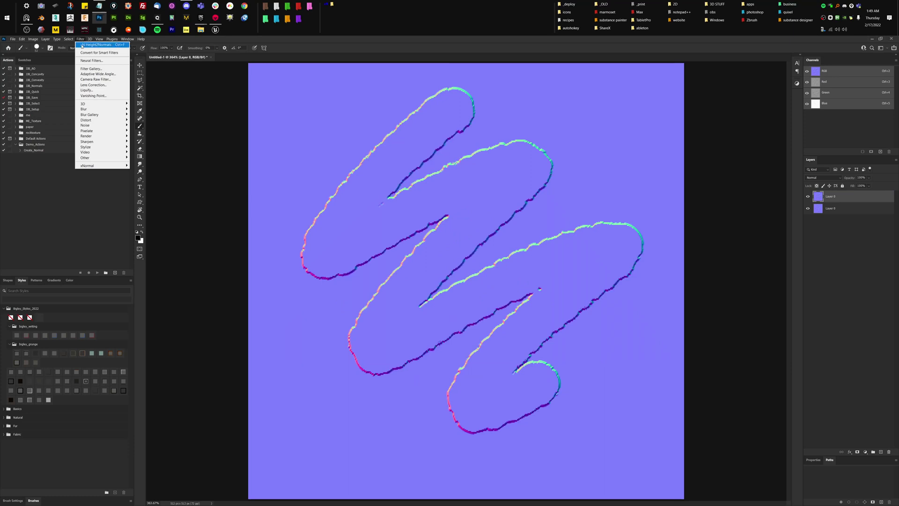
pyautogui.moveTo(118, 168)
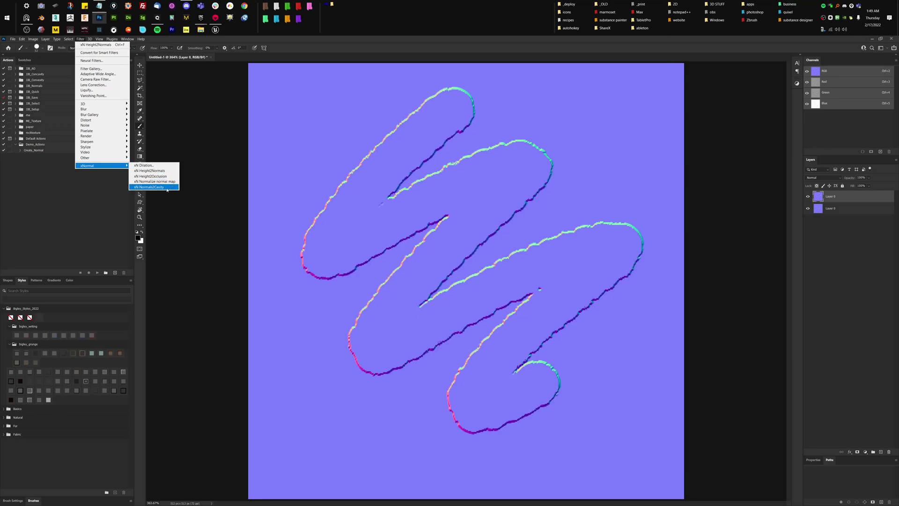
# Apply xN Normals2Cavity with method EMB and Y+ swizzle after comparing Y- and Y+ previews
pyautogui.click(167, 187)
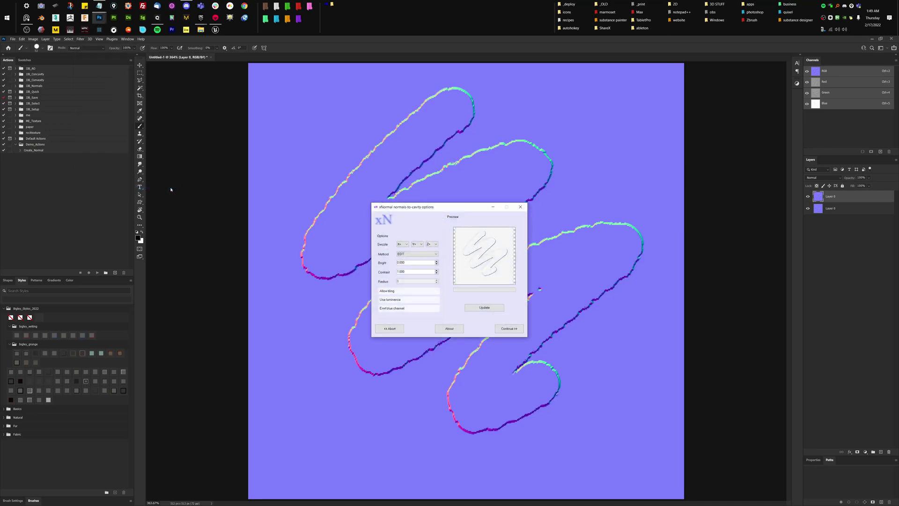
pyautogui.click(414, 253)
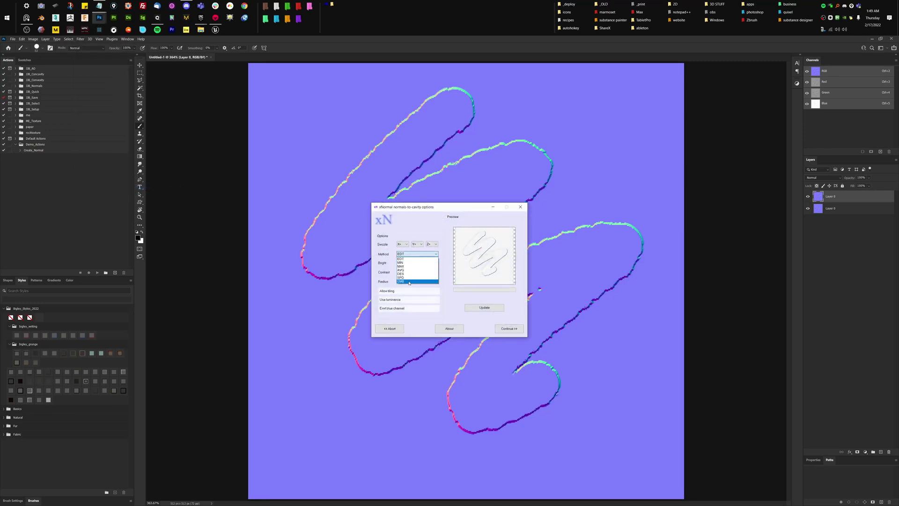
pyautogui.click(409, 282)
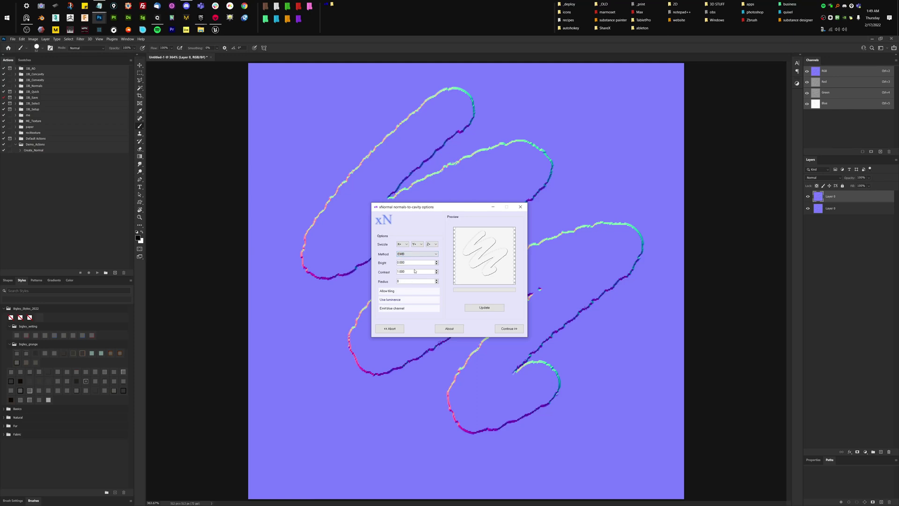
pyautogui.click(417, 244)
pyautogui.click(418, 260)
pyautogui.click(496, 309)
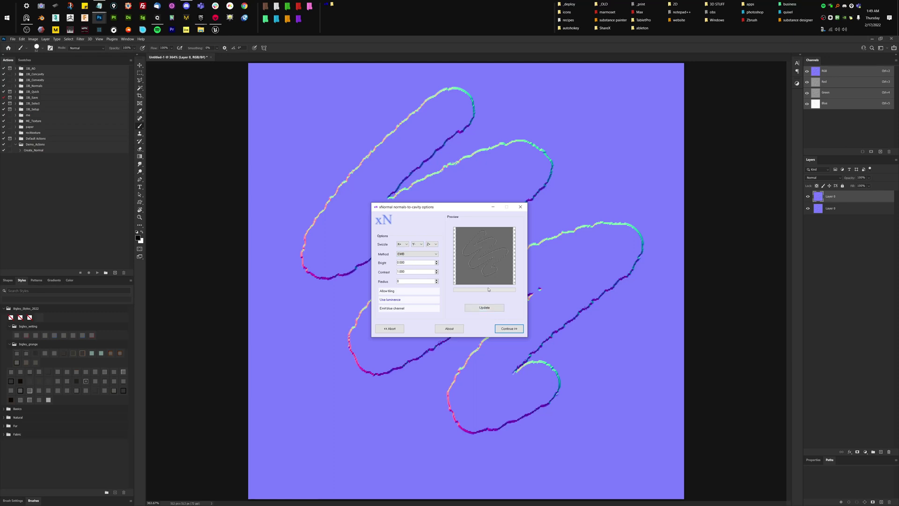
pyautogui.click(419, 244)
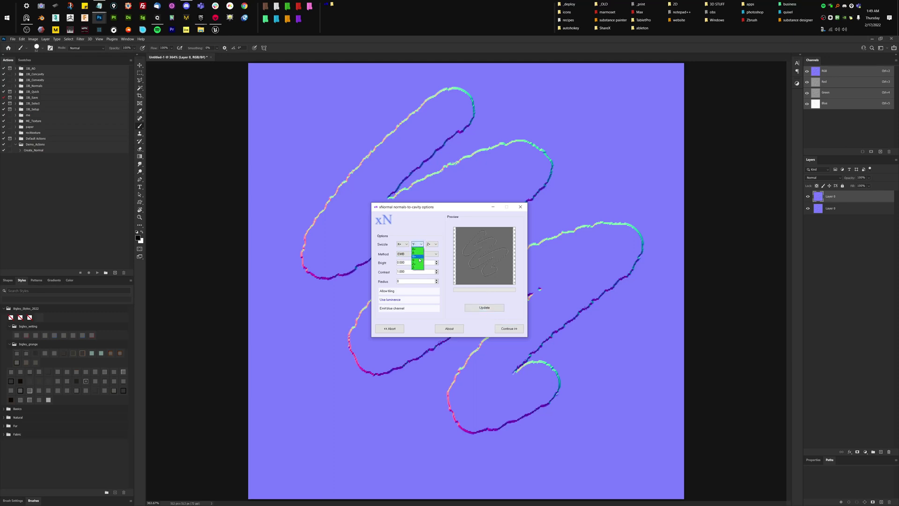
pyautogui.click(416, 256)
pyautogui.click(505, 307)
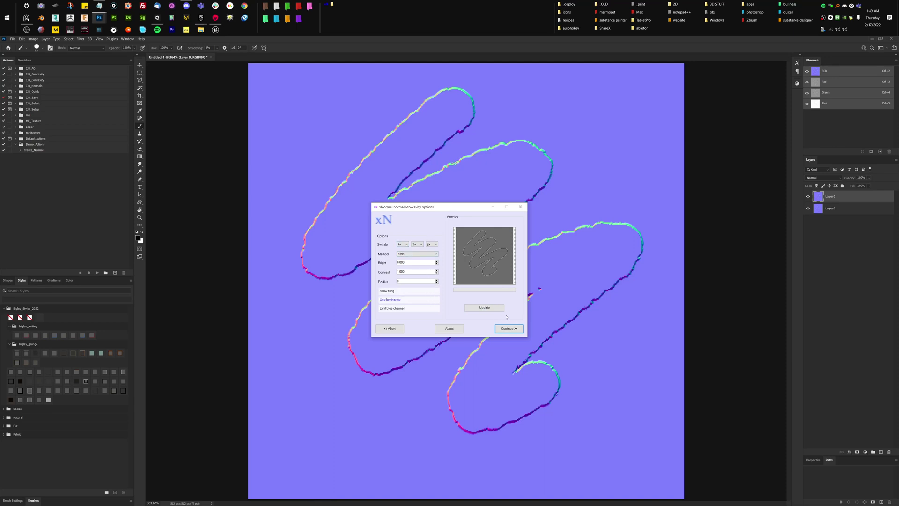
pyautogui.click(519, 327)
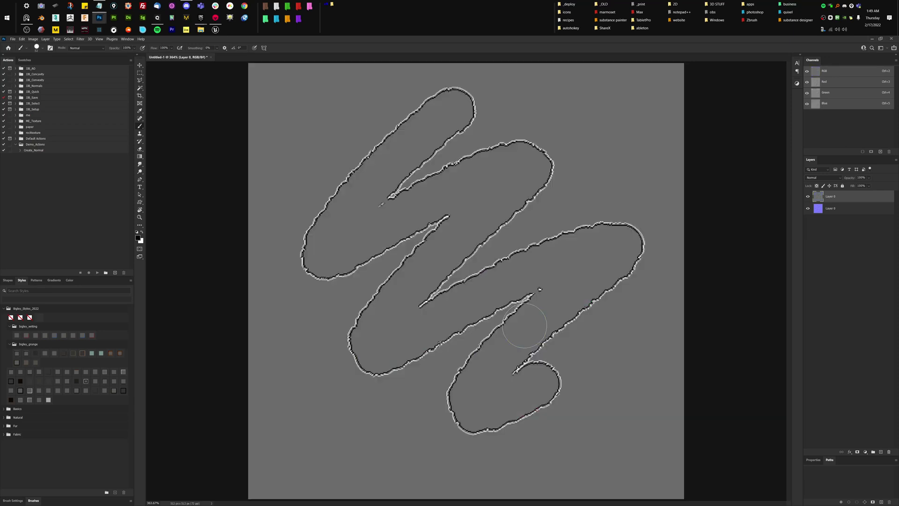
pyautogui.scroll(-4, 616, 335)
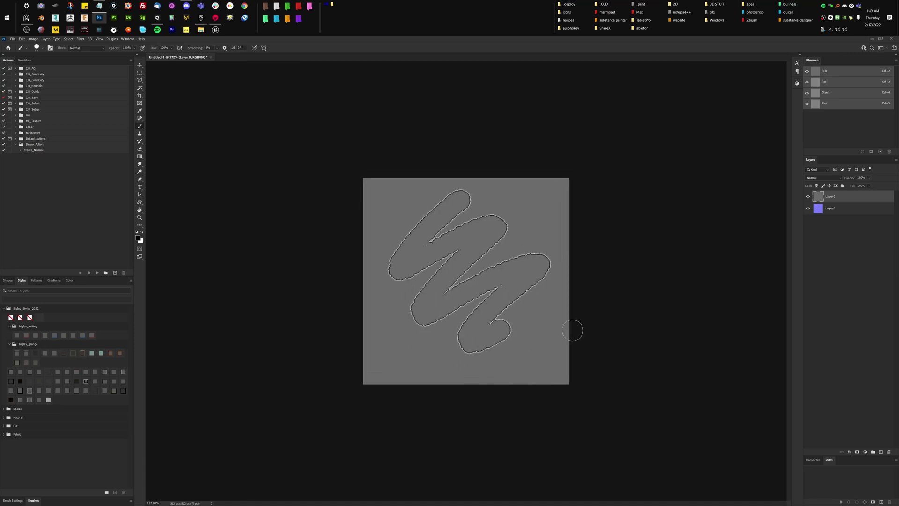